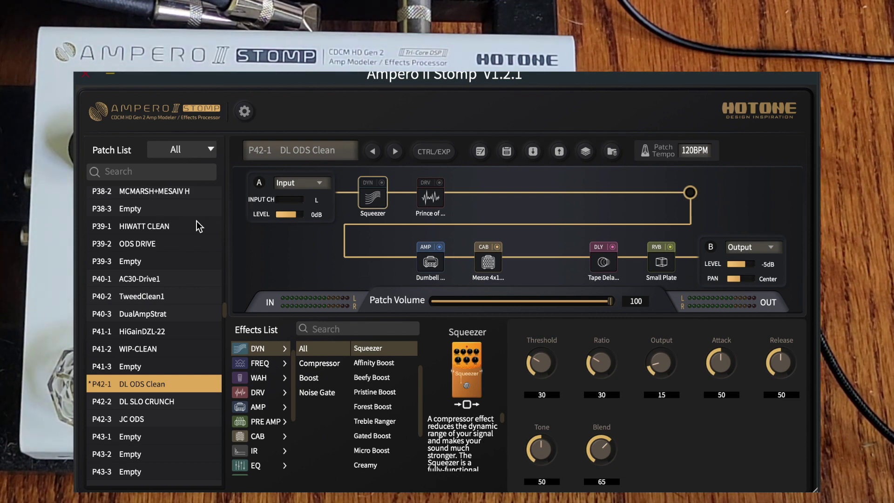
Look through the patch template options, including user templates, without choosing one.
{"action": "scroll", "coordinate": [137, 257], "scroll_direction": "up", "scroll_amount": 3}
{"action": "scroll", "coordinate": [138, 258], "scroll_direction": "up", "scroll_amount": 2}
{"action": "scroll", "coordinate": [137, 257], "scroll_direction": "down", "scroll_amount": 4}
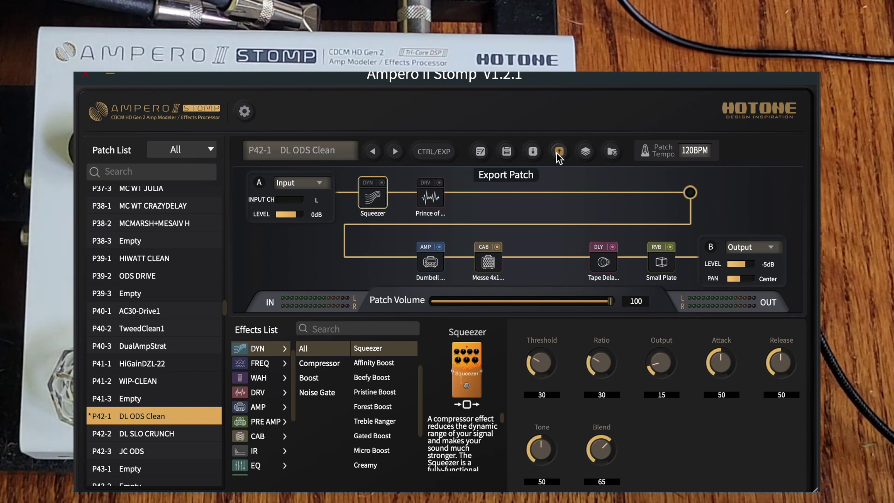
{"action": "left_click", "coordinate": [585, 154]}
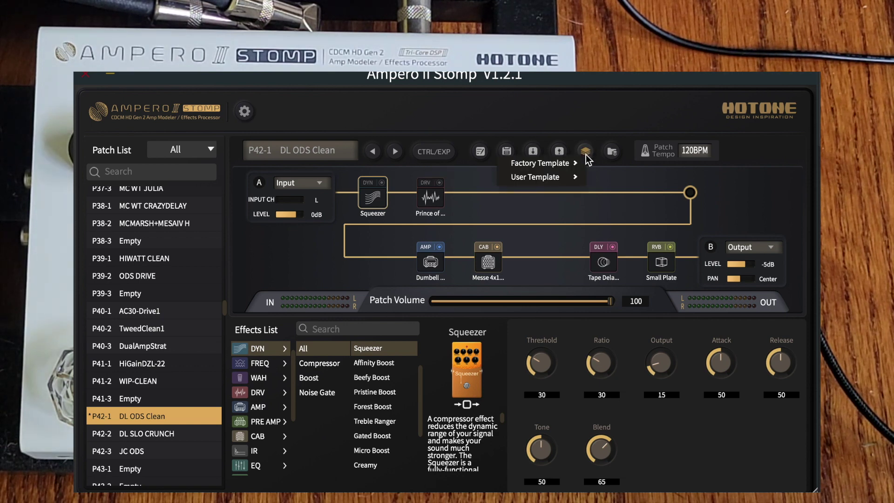
{"action": "mouse_move", "coordinate": [566, 165]}
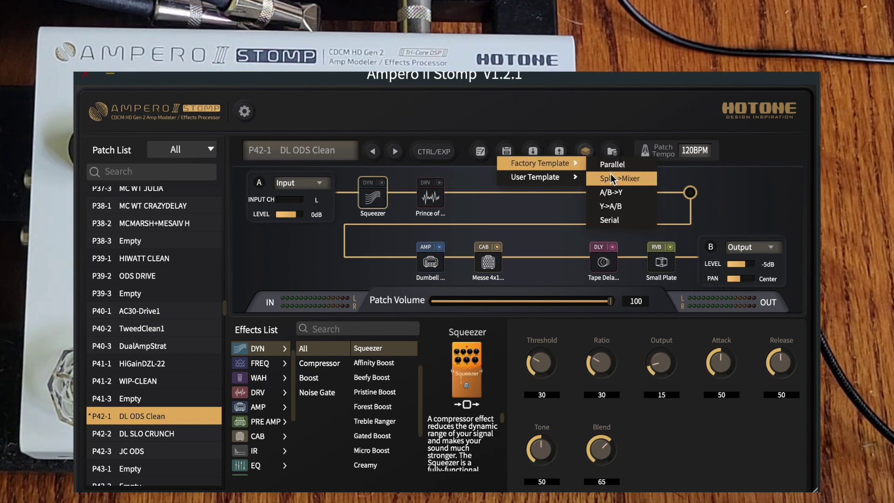
{"action": "left_click", "coordinate": [608, 130]}
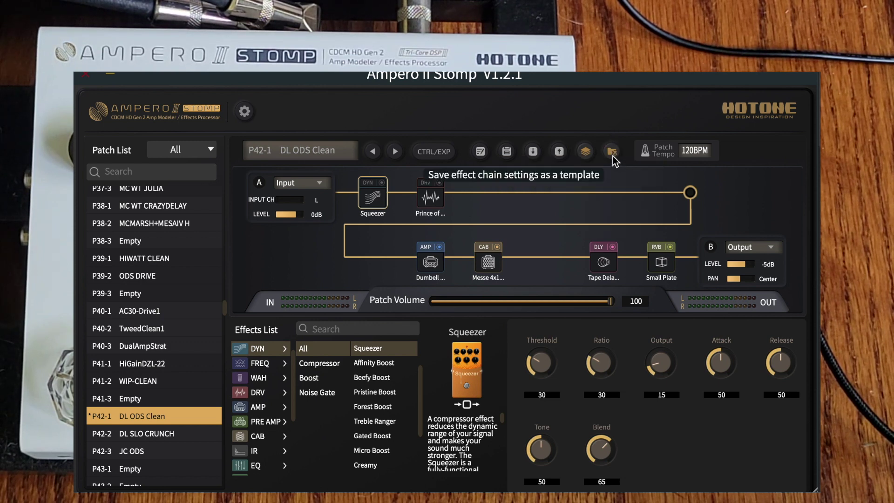
{"action": "left_click", "coordinate": [585, 151]}
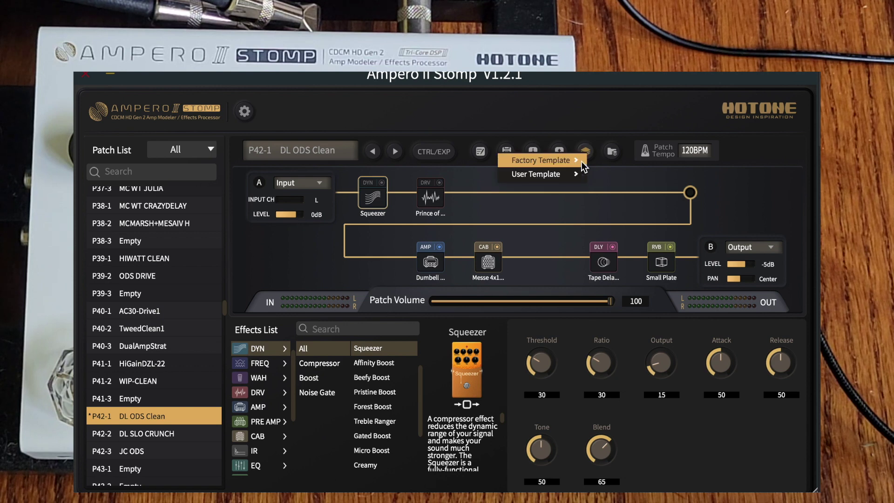
{"action": "mouse_move", "coordinate": [568, 173]}
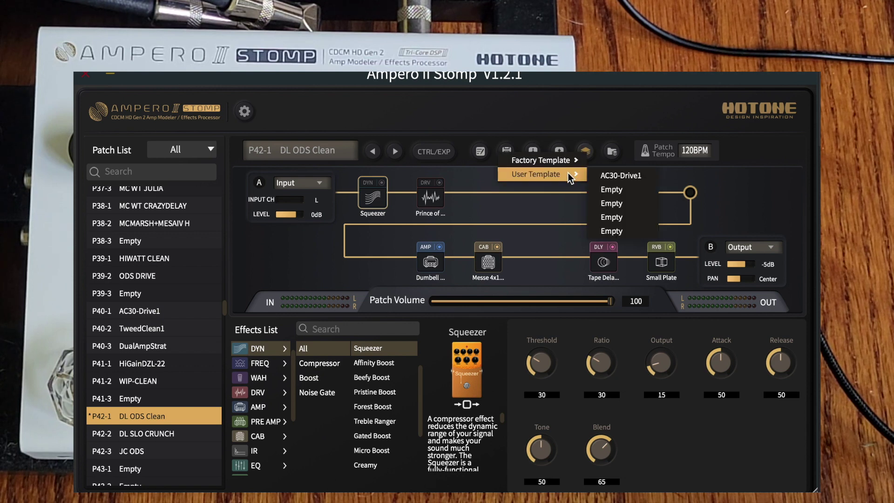
{"action": "left_click", "coordinate": [612, 126]}
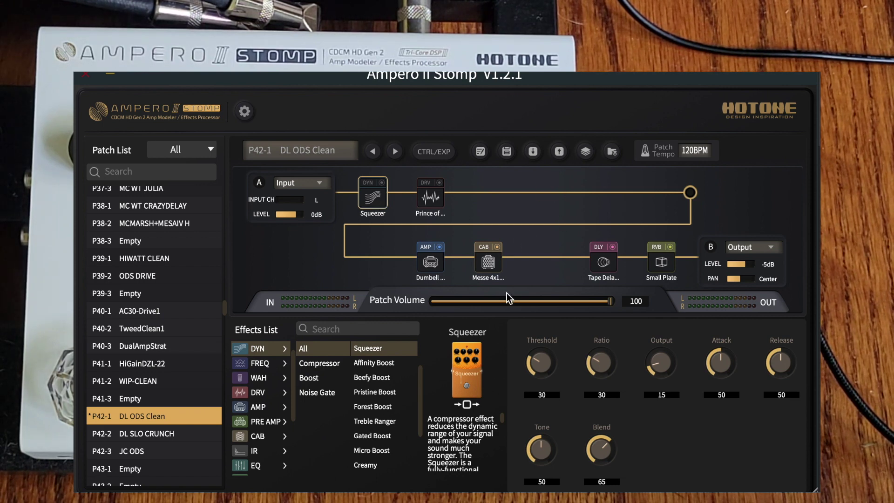
Inspect the Prince of Drive, Dumbell ODS 1 and Squeezer blocks, toggling Squeezer on and off.
{"action": "left_click", "coordinate": [431, 202]}
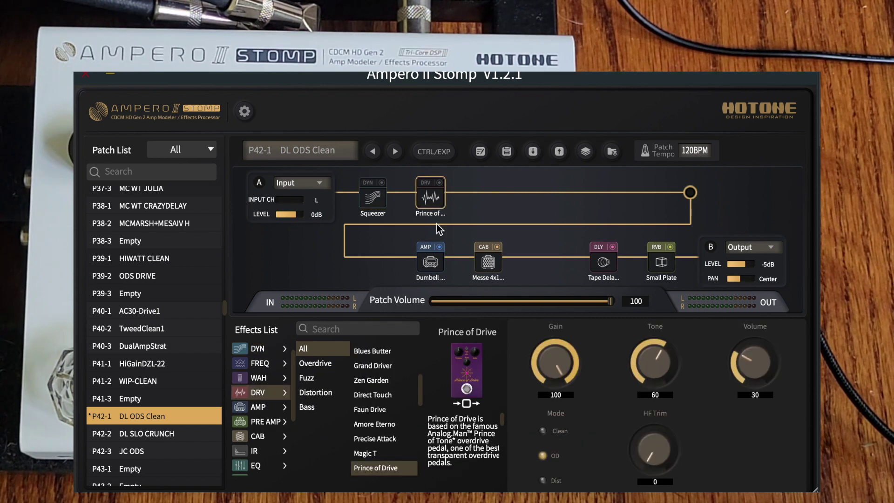
{"action": "left_click", "coordinate": [431, 267]}
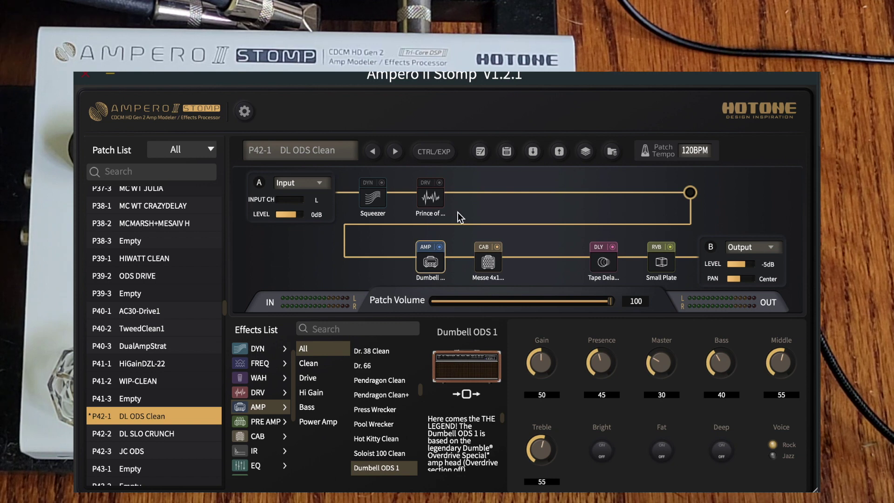
{"action": "left_click", "coordinate": [431, 200]}
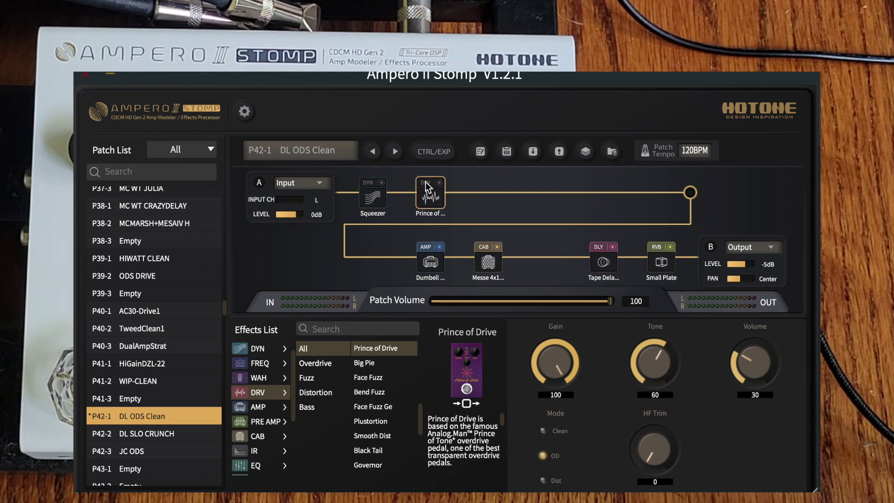
{"action": "left_click", "coordinate": [371, 203]}
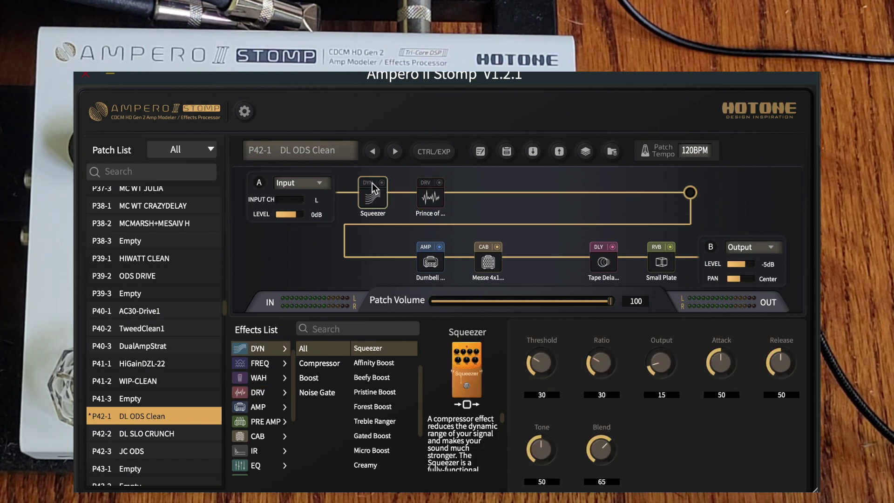
{"action": "left_click", "coordinate": [372, 183]}
{"action": "left_click", "coordinate": [371, 183]}
{"action": "left_click", "coordinate": [428, 199]}
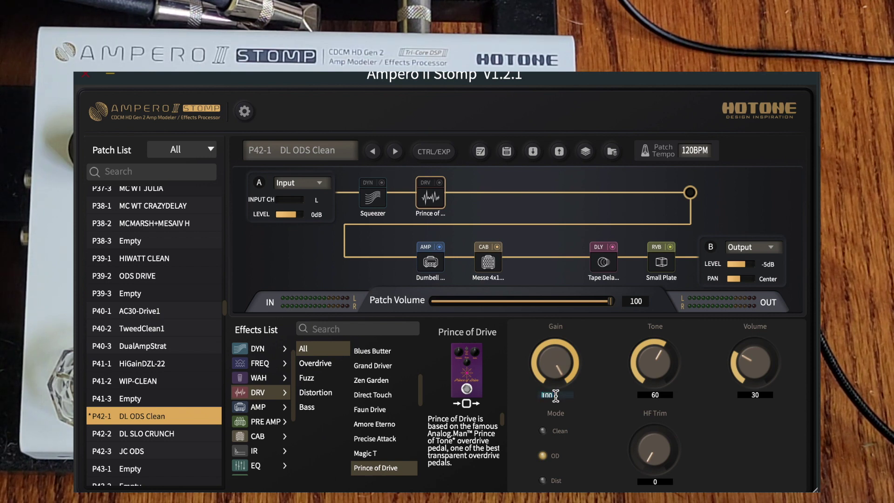
{"action": "type", "text": "80"}
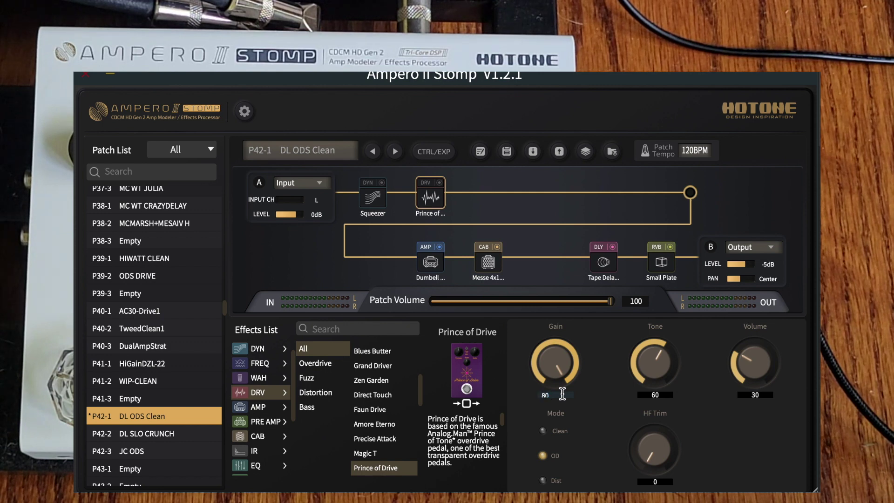
{"action": "key", "text": "Return"}
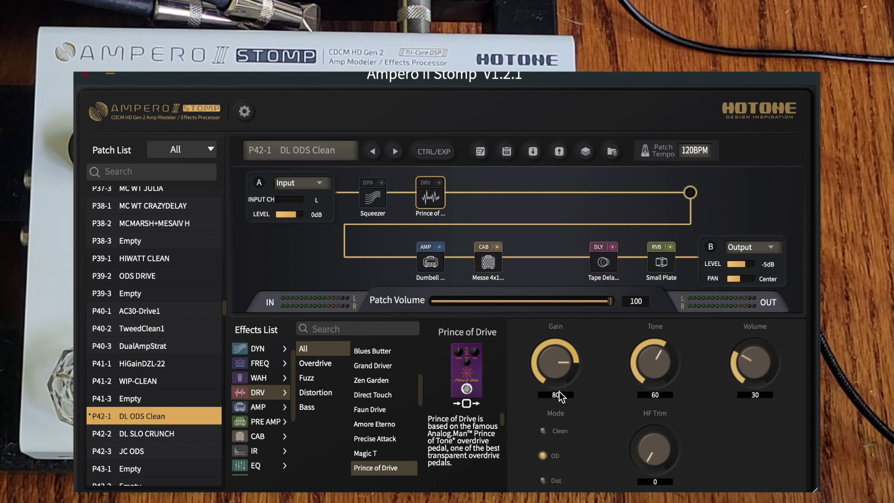
{"action": "type", "text": "100"}
{"action": "key", "text": "Return"}
{"action": "mouse_move", "coordinate": [540, 275]}
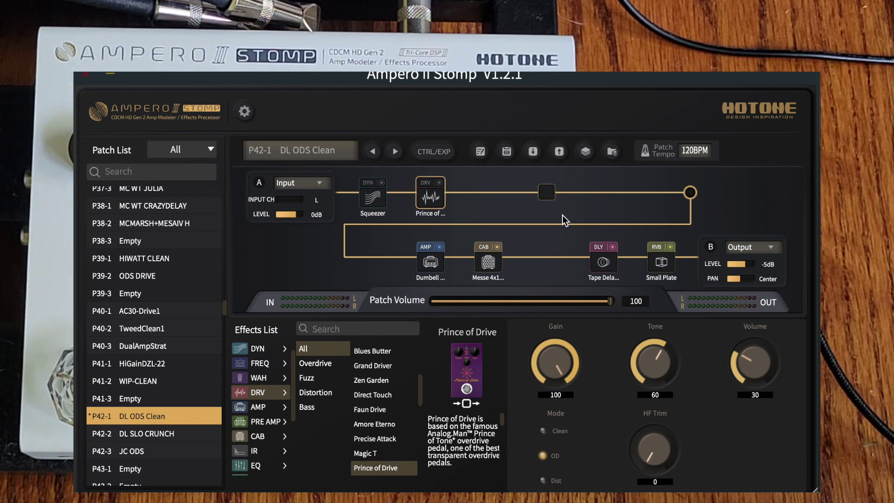
Insert a Dreadnought 1 IR block into the empty slot between the Messe cab and Tape Delay.
{"action": "left_click", "coordinate": [544, 261]}
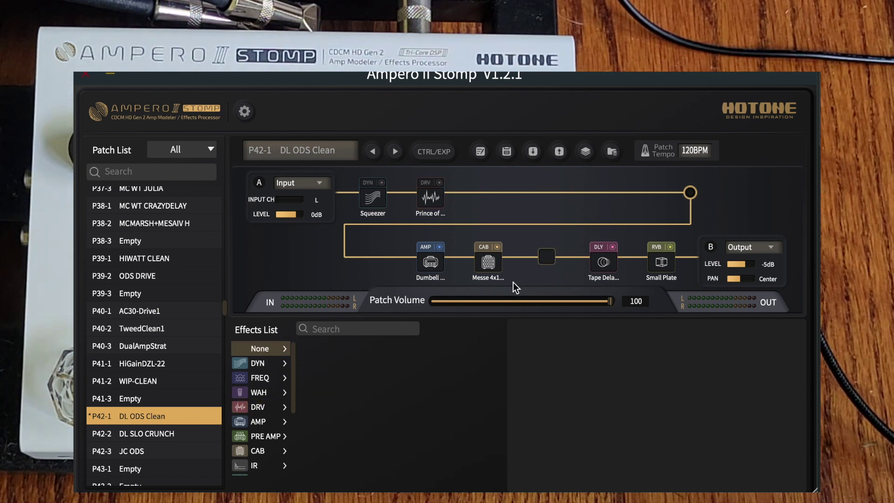
{"action": "left_click", "coordinate": [252, 466]}
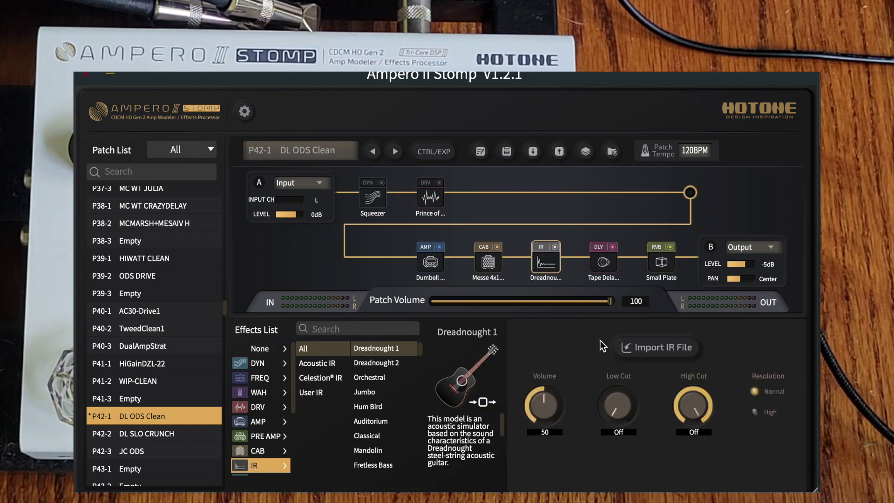
Select all 14 cab IR .wav files from Music > ALL IR CABS for import.
{"action": "left_click", "coordinate": [653, 348]}
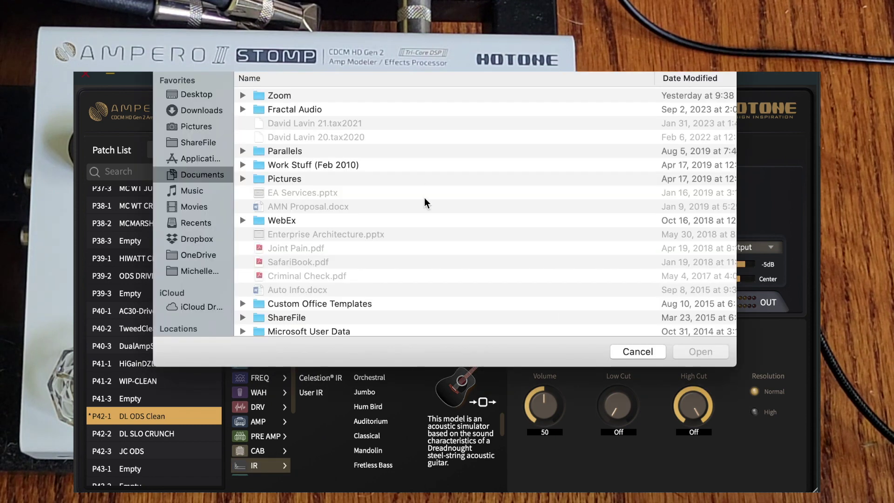
{"action": "left_click", "coordinate": [190, 190]}
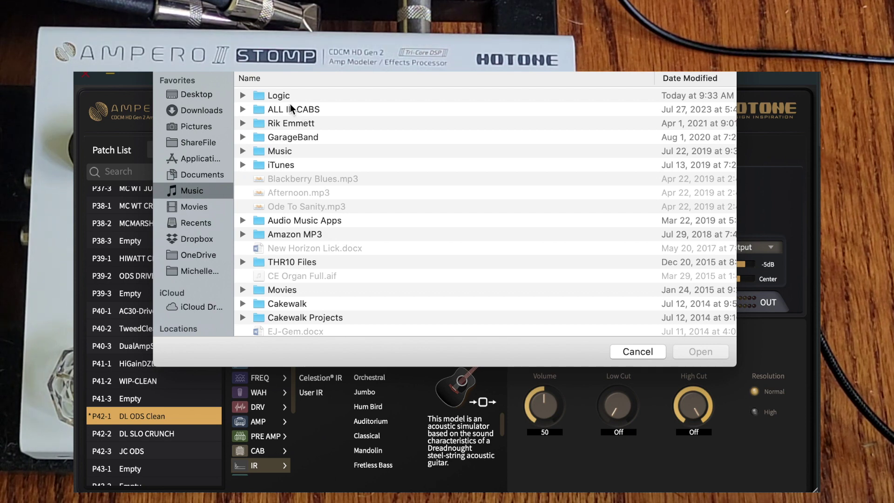
{"action": "double_click", "coordinate": [288, 108]}
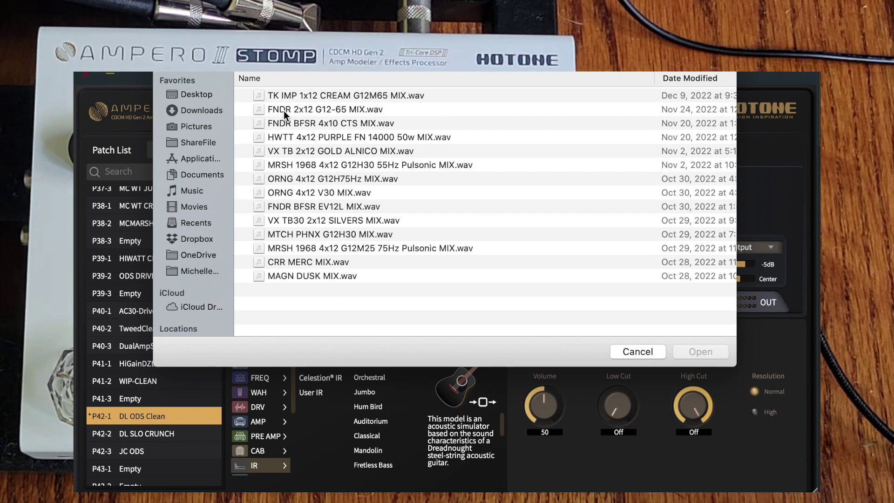
{"action": "left_click", "coordinate": [290, 95]}
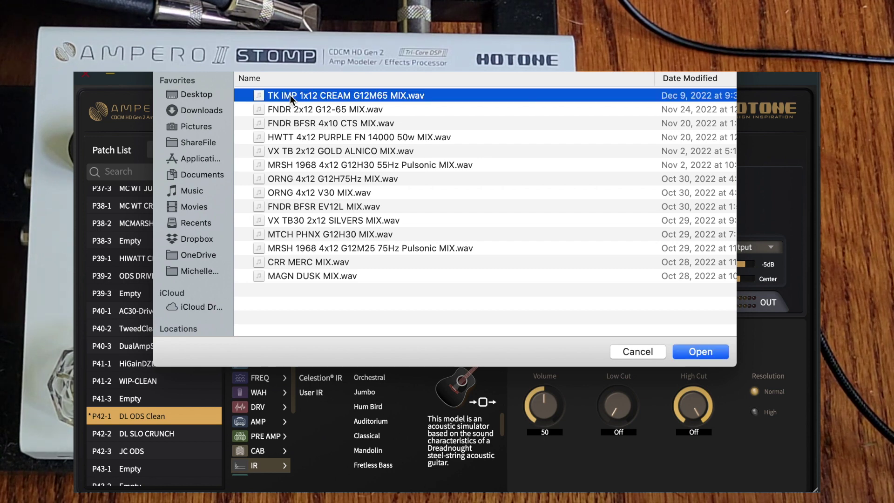
{"action": "left_click", "coordinate": [298, 274], "text": "shift"}
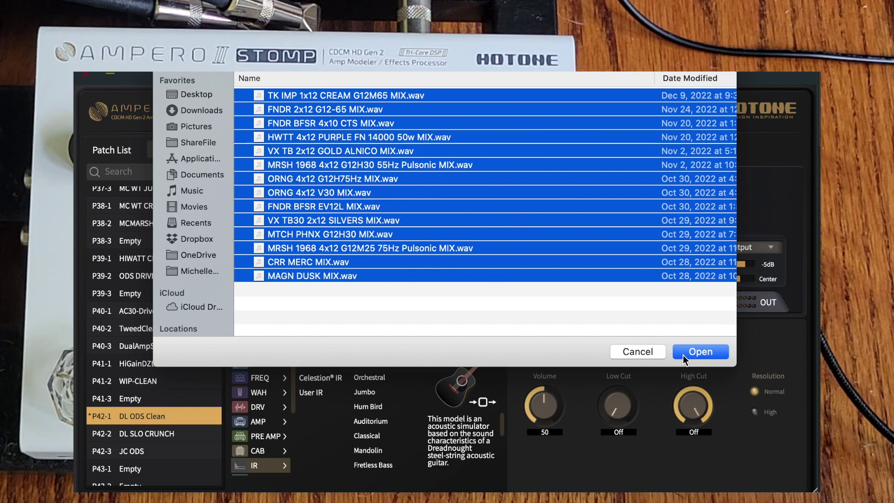
{"action": "left_click", "coordinate": [701, 352]}
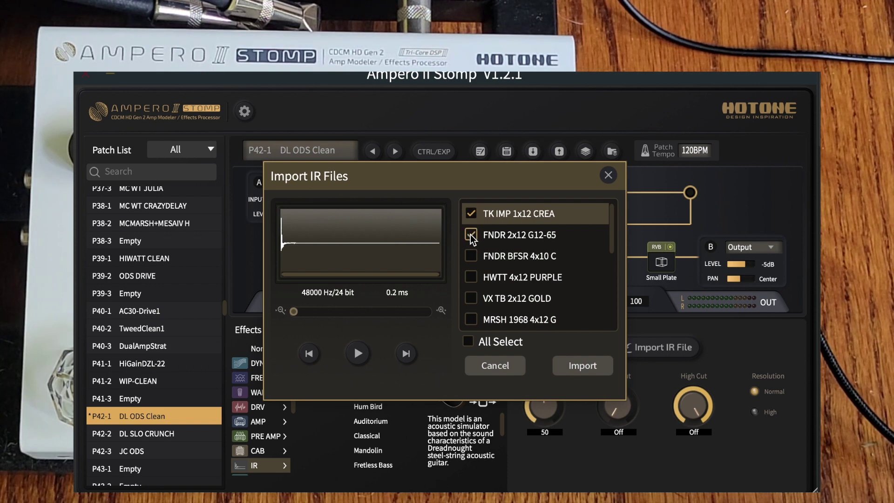
Select all IR files for import and mark user IR slots 04–08 as targets.
{"action": "left_click", "coordinate": [468, 341]}
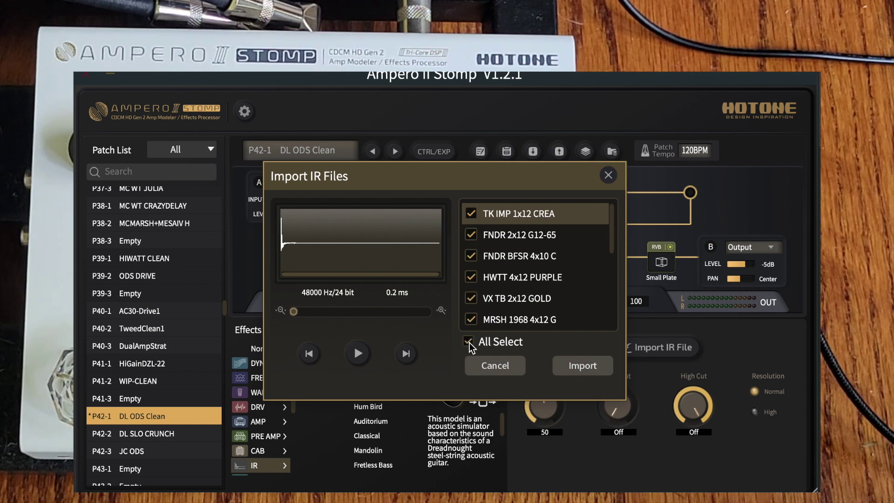
{"action": "left_click", "coordinate": [582, 366]}
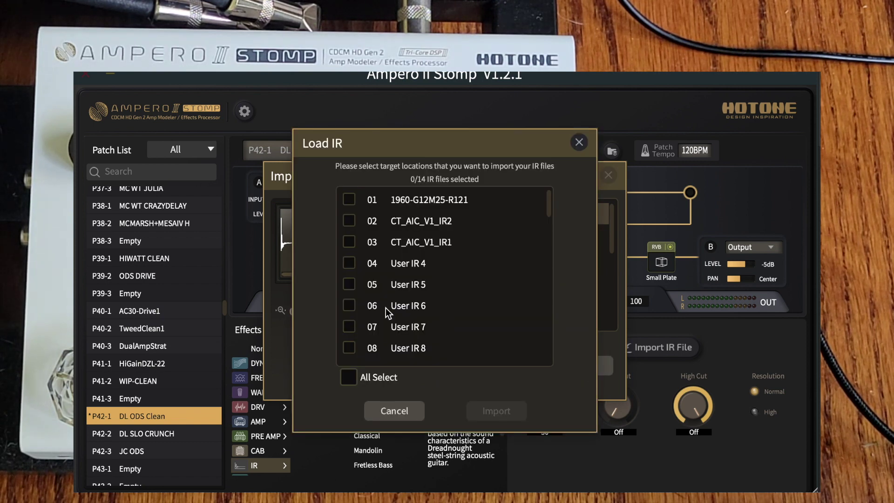
{"action": "scroll", "coordinate": [386, 308], "scroll_direction": "down", "scroll_amount": 1}
{"action": "scroll", "coordinate": [385, 308], "scroll_direction": "up", "scroll_amount": 1}
{"action": "left_click", "coordinate": [349, 265]}
{"action": "left_click", "coordinate": [350, 285]}
{"action": "left_click", "coordinate": [350, 306]}
{"action": "left_click", "coordinate": [350, 328]}
{"action": "left_click", "coordinate": [349, 348]}
Mark slots 09–17 as targets as well and load the 14 IRs into them.
{"action": "scroll", "coordinate": [401, 311], "scroll_direction": "down", "scroll_amount": 5}
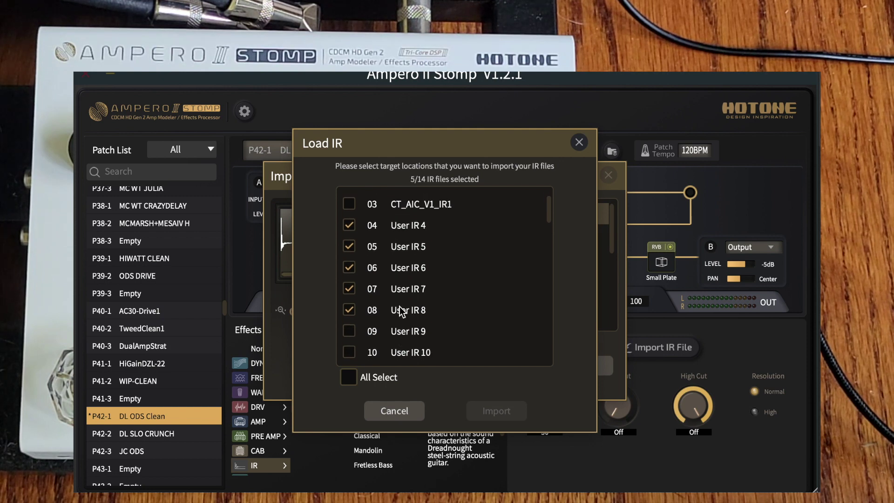
{"action": "left_click", "coordinate": [350, 271]}
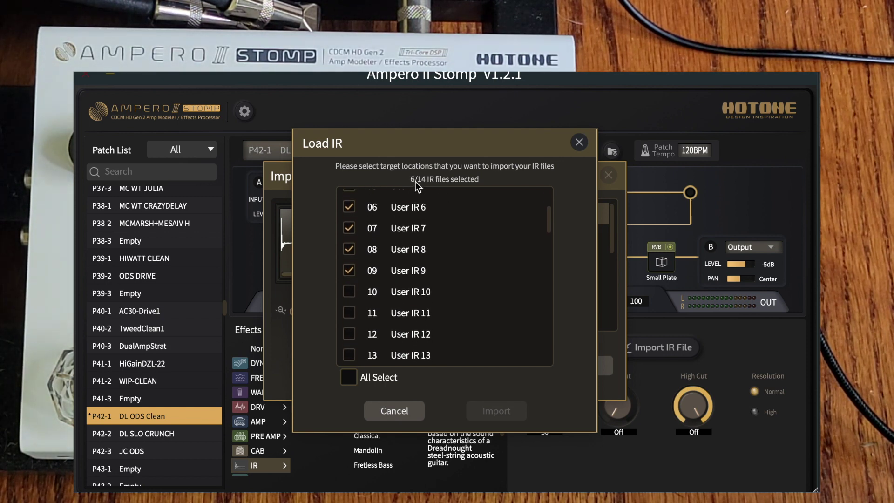
{"action": "left_click", "coordinate": [353, 293]}
{"action": "left_click", "coordinate": [350, 313]}
{"action": "left_click", "coordinate": [350, 333]}
{"action": "left_click", "coordinate": [349, 354]}
{"action": "scroll", "coordinate": [350, 353], "scroll_direction": "down", "scroll_amount": 3}
{"action": "left_click", "coordinate": [348, 257]}
{"action": "left_click", "coordinate": [347, 275]}
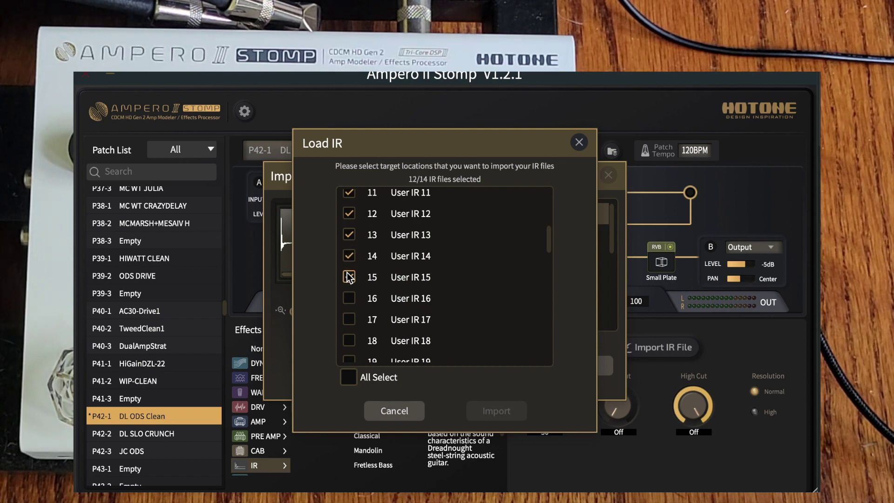
{"action": "left_click", "coordinate": [349, 300]}
{"action": "left_click", "coordinate": [349, 319]}
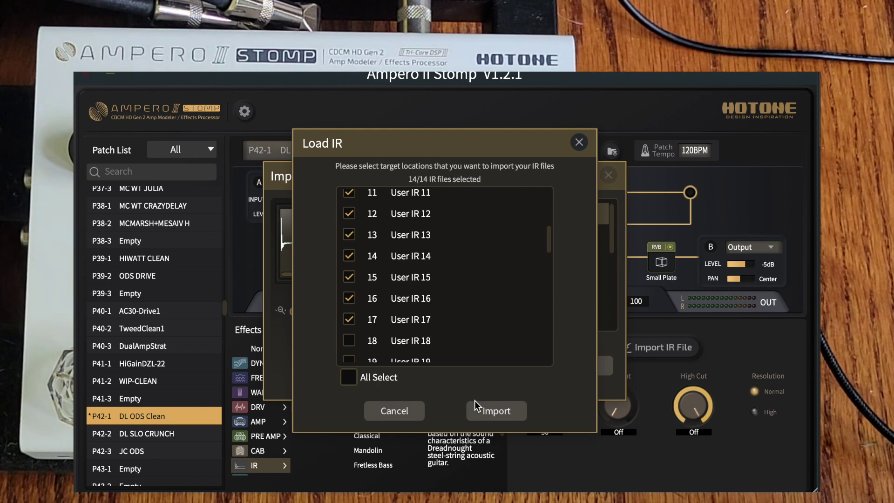
{"action": "left_click", "coordinate": [479, 414]}
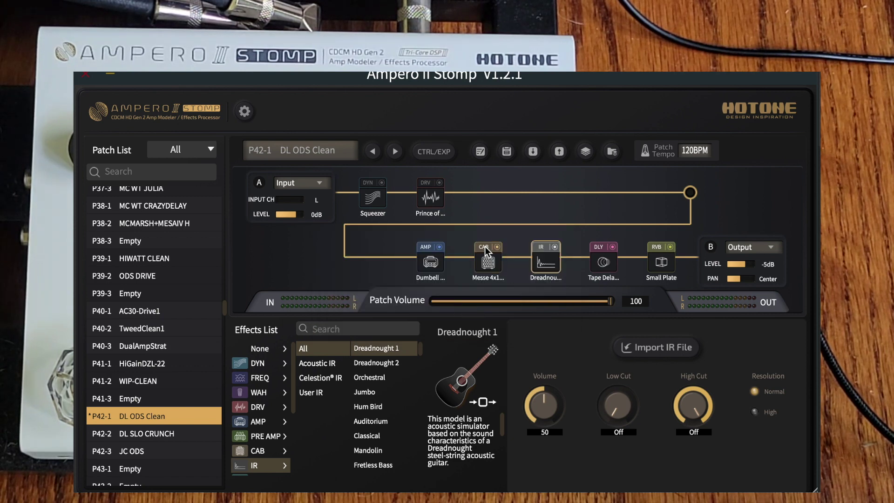
View the Messe 4x12 A cab, then the Dreadnought 1 IR block settings.
{"action": "left_click", "coordinate": [487, 263]}
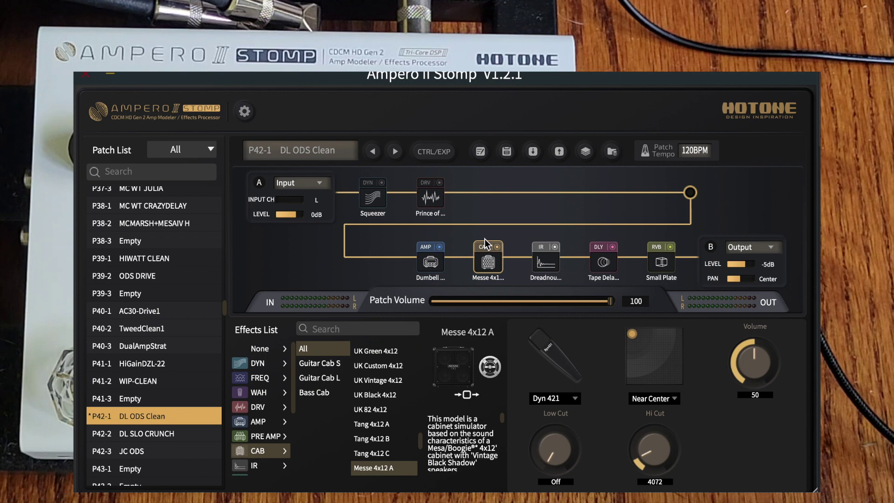
{"action": "left_click", "coordinate": [542, 264]}
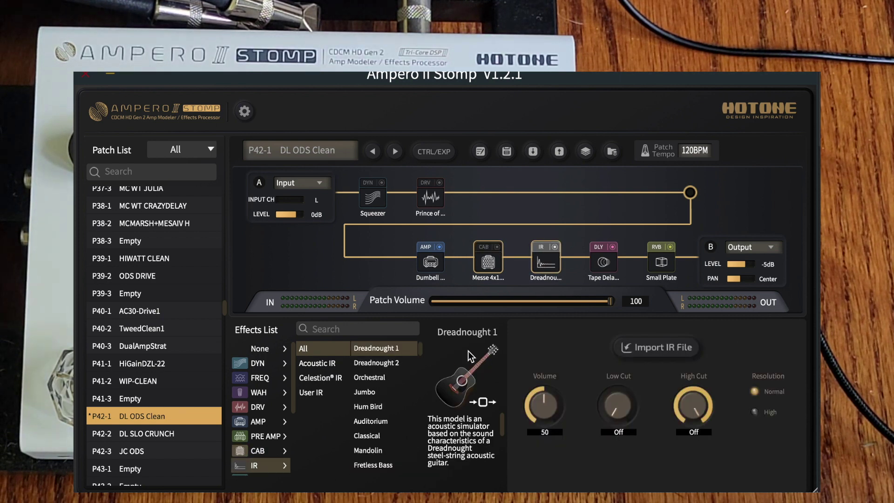
Audition user IRs TK IMP 1x12 CREA and HWTT 4x12 PURPLE, settling on FNDR 2x12 G12-65.
{"action": "left_click", "coordinate": [308, 393]}
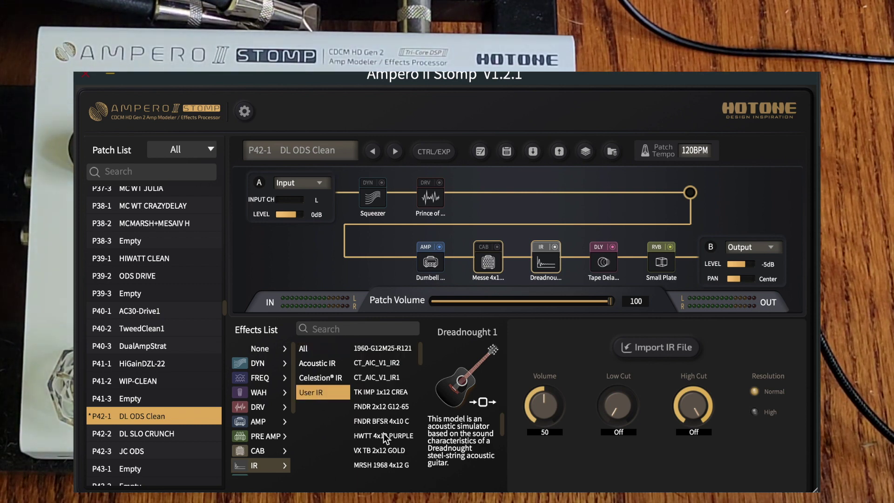
{"action": "left_click", "coordinate": [375, 407]}
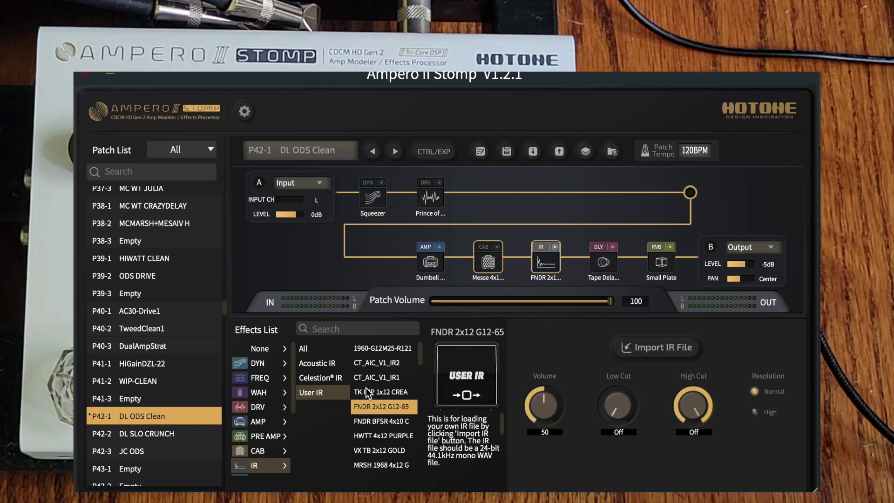
{"action": "left_click", "coordinate": [364, 391]}
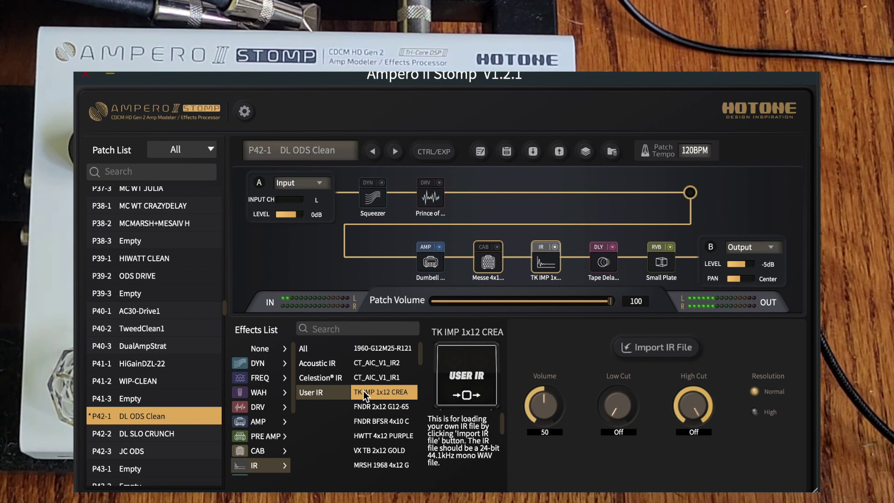
{"action": "left_click", "coordinate": [369, 437]}
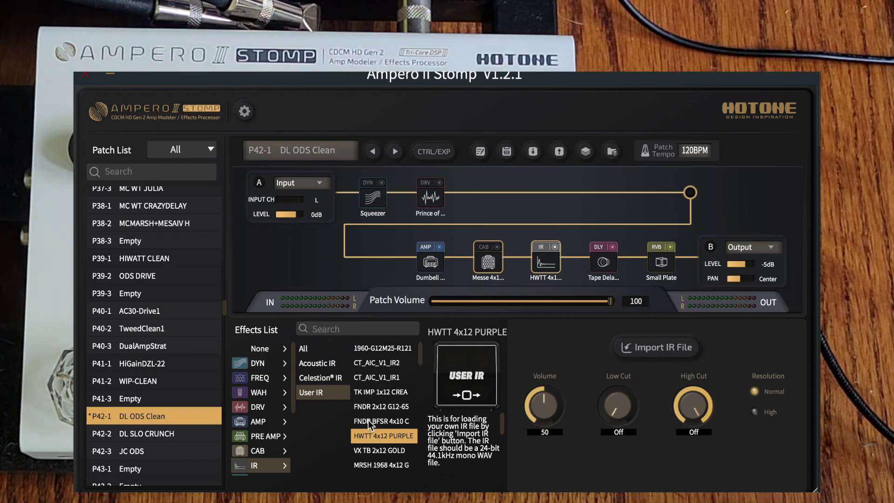
{"action": "left_click", "coordinate": [366, 407]}
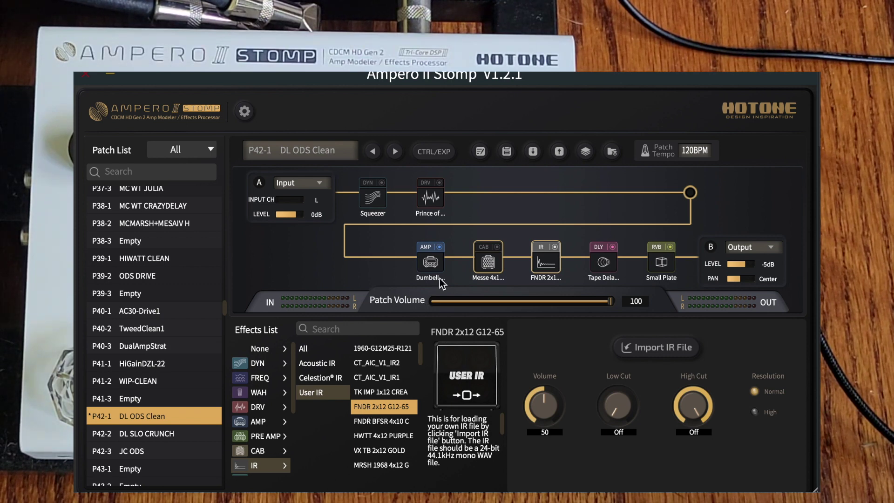
Save DL ODS Clean over P42-1, switch the drive block on, and dismiss the transfer message.
{"action": "left_click", "coordinate": [506, 153]}
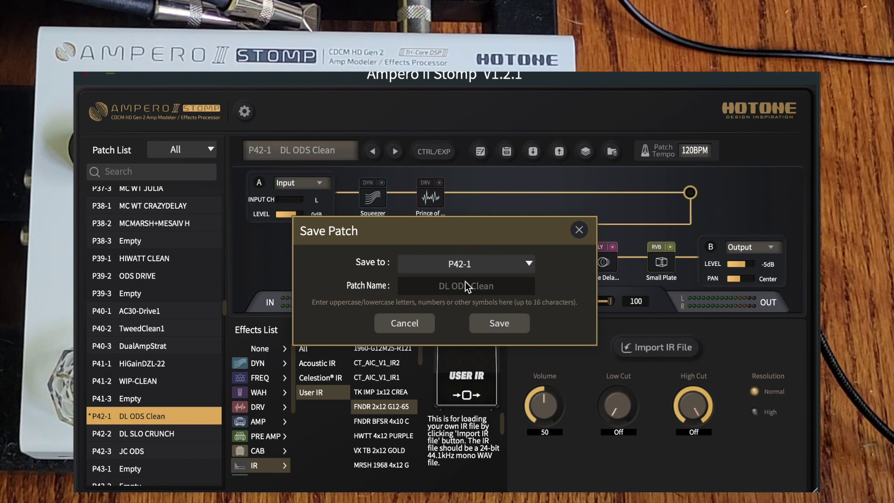
{"action": "left_click", "coordinate": [498, 321]}
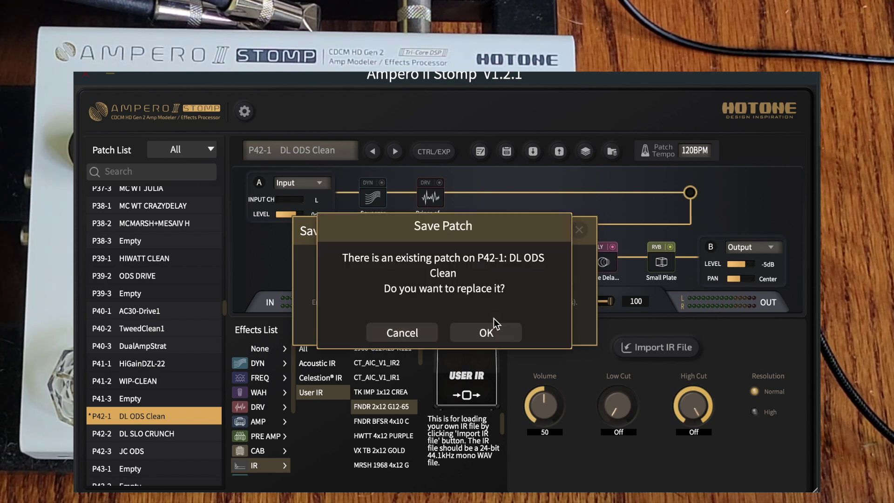
{"action": "left_click", "coordinate": [469, 332]}
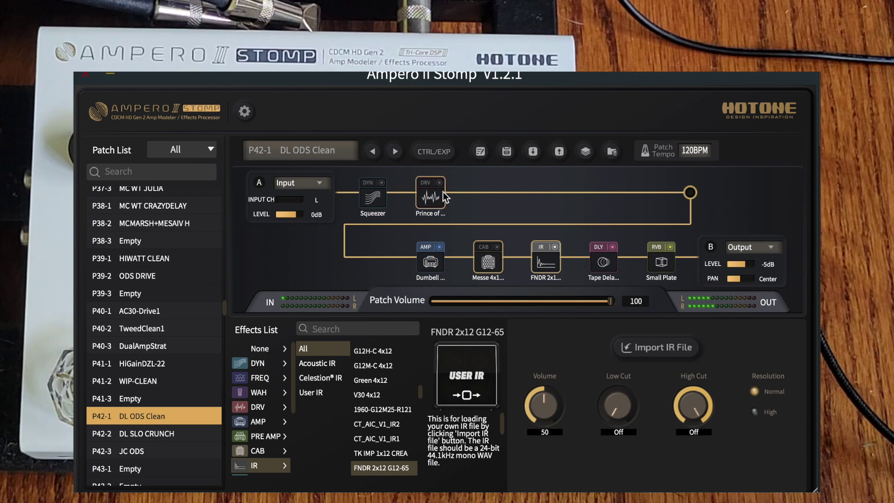
{"action": "left_click", "coordinate": [425, 184]}
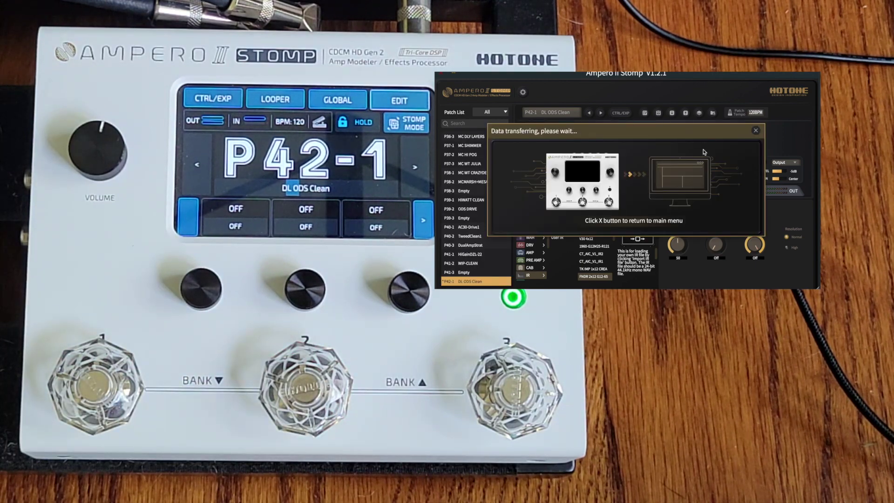
{"action": "left_click", "coordinate": [756, 131]}
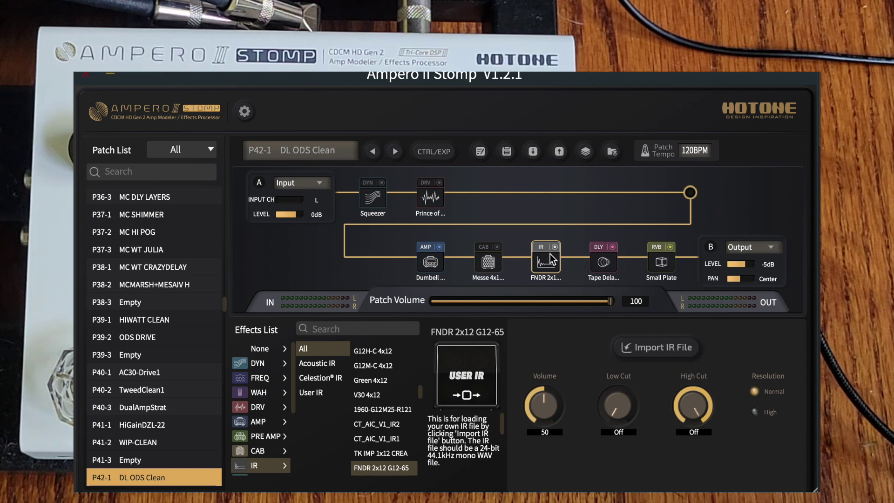
Resave DL ODS Clean to P42-1, replacing the existing patch.
{"action": "left_click_drag", "start_coordinate": [485, 239], "coordinate": [484, 247]}
{"action": "left_click", "coordinate": [506, 151]}
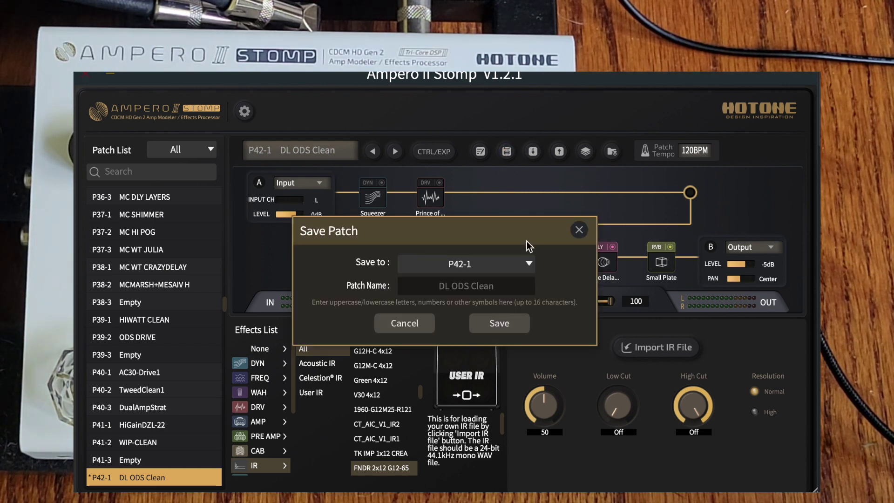
{"action": "left_click", "coordinate": [494, 327]}
{"action": "left_click", "coordinate": [485, 333]}
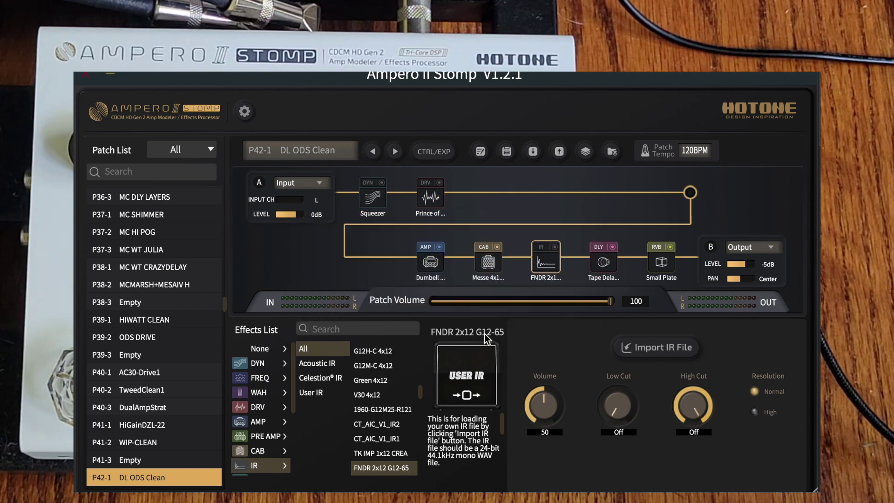
Export the patch as a .prst file to the Desktop, continuing past the IR warning.
{"action": "left_click", "coordinate": [559, 152]}
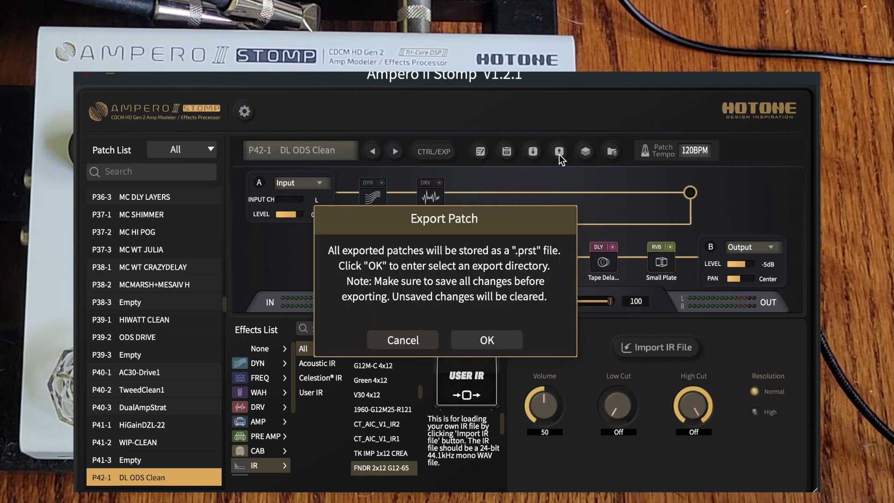
{"action": "left_click", "coordinate": [478, 337]}
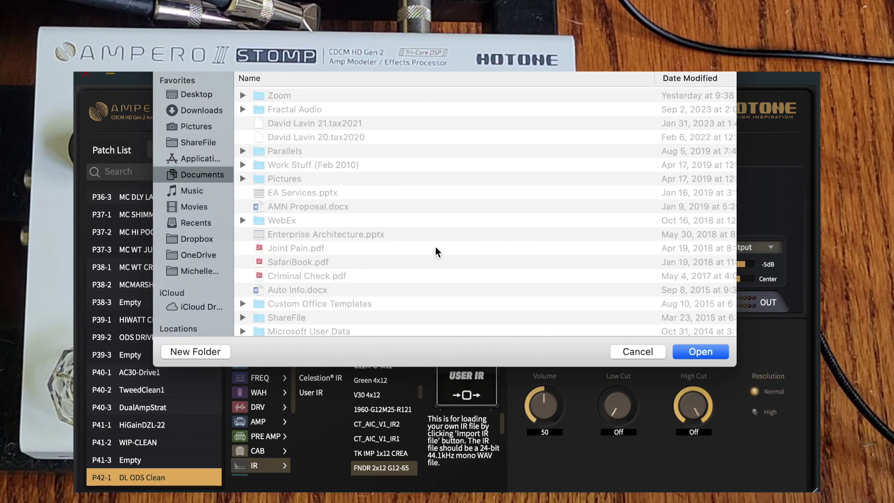
{"action": "left_click", "coordinate": [192, 92]}
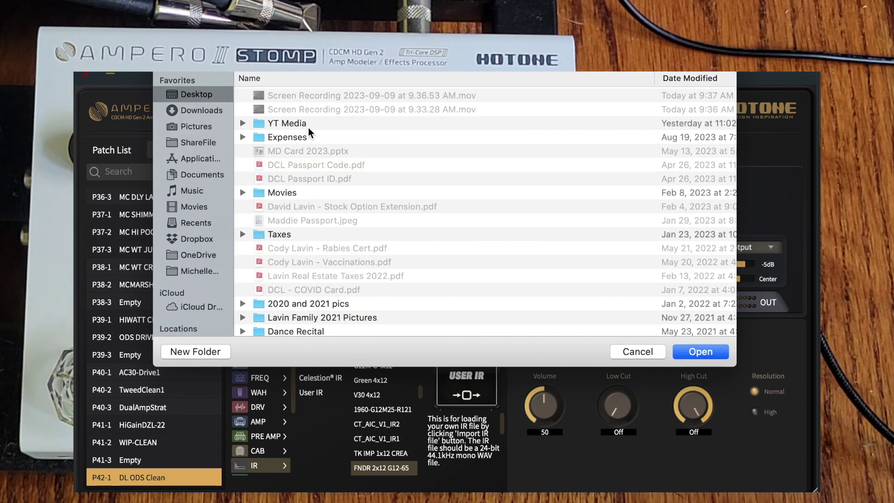
{"action": "left_click", "coordinate": [697, 354]}
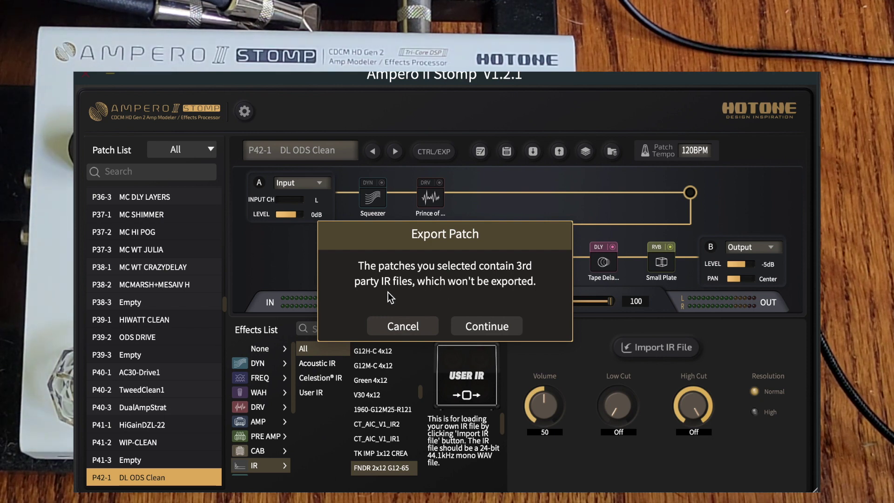
{"action": "left_click", "coordinate": [466, 324]}
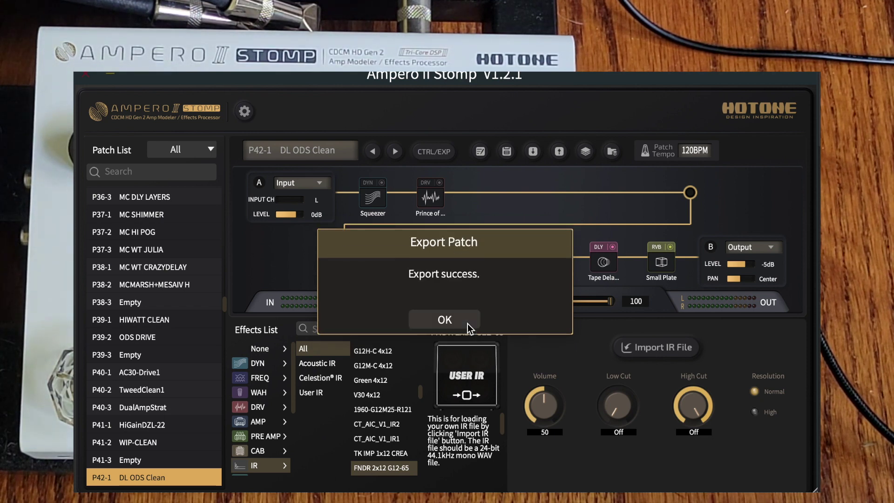
{"action": "left_click", "coordinate": [454, 321]}
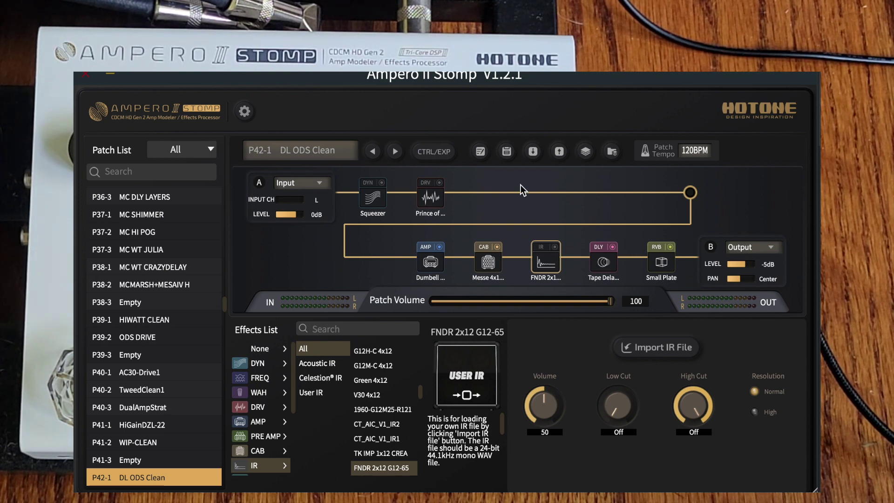
Select the empty P41-3 slot and cancel an accidental export prompt.
{"action": "scroll", "coordinate": [146, 371], "scroll_direction": "down", "scroll_amount": 1}
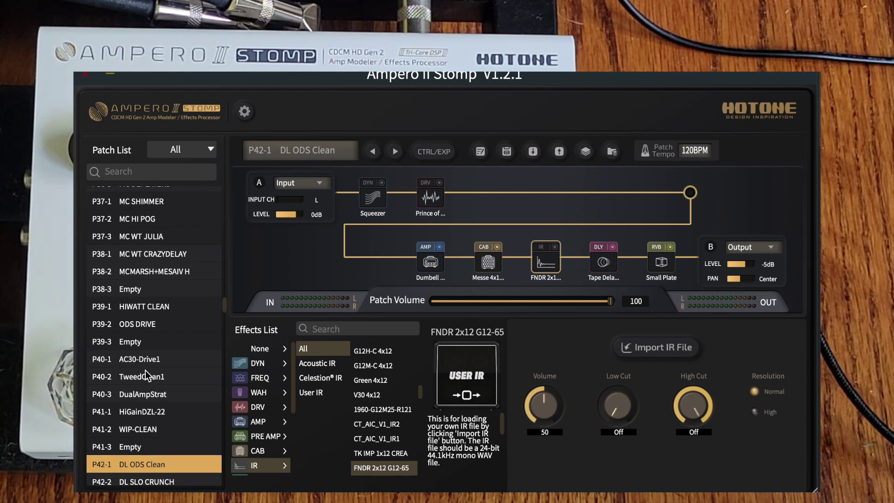
{"action": "left_click", "coordinate": [128, 442]}
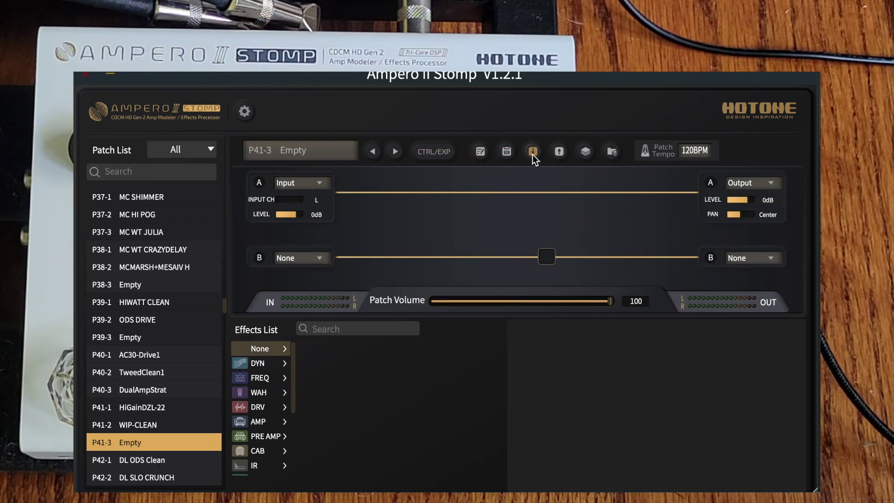
{"action": "left_click", "coordinate": [560, 154]}
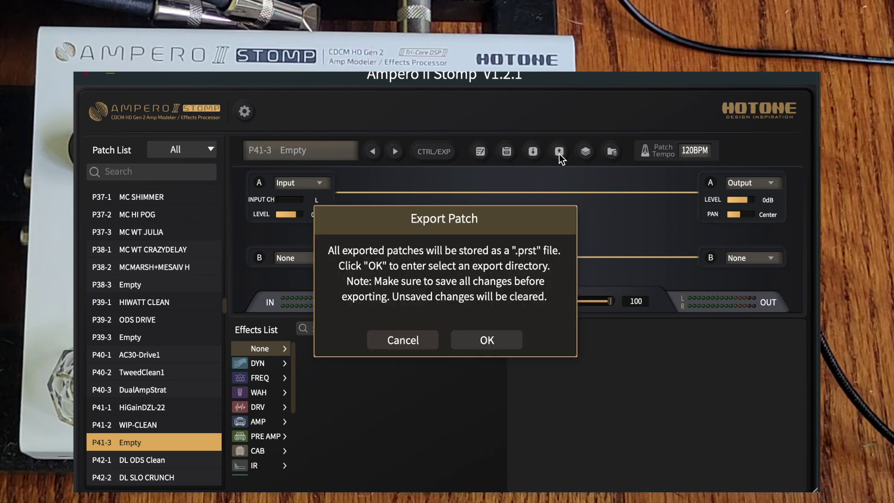
{"action": "left_click", "coordinate": [414, 338]}
Import P42-1 DL ODS Clean.prst from the Desktop into P41-3, continuing past the IR warning.
{"action": "left_click", "coordinate": [531, 153]}
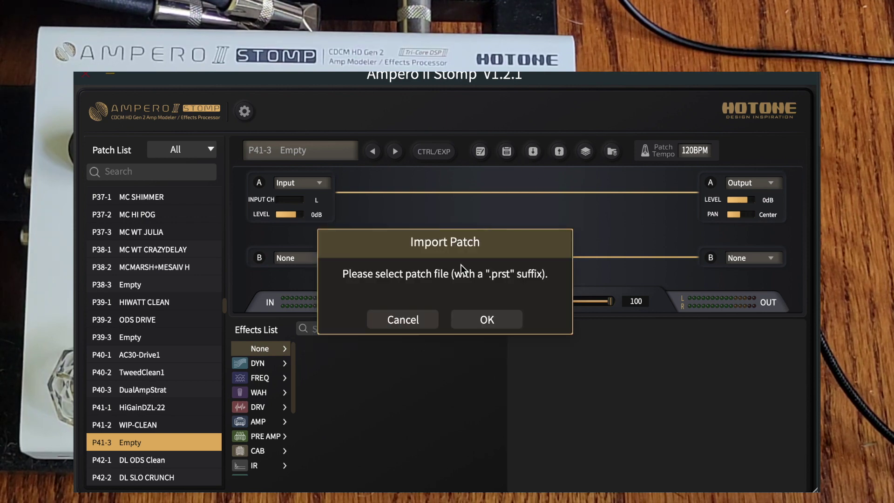
{"action": "left_click", "coordinate": [487, 320]}
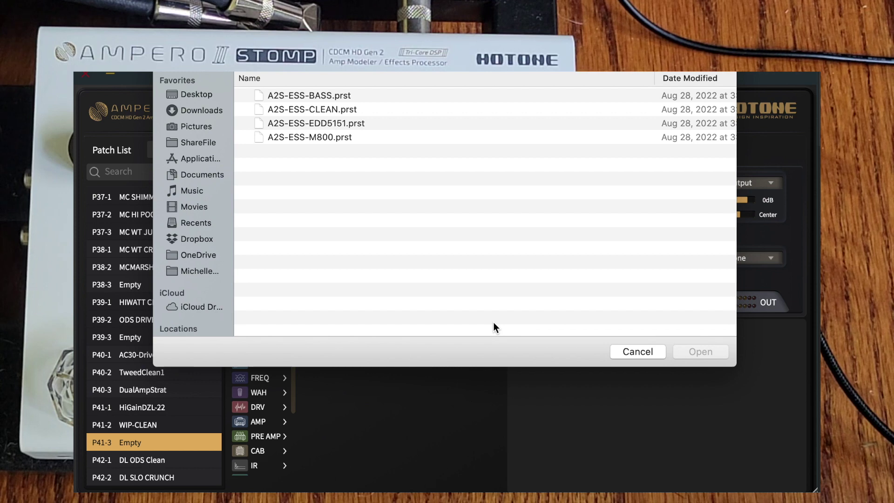
{"action": "left_click", "coordinate": [201, 98]}
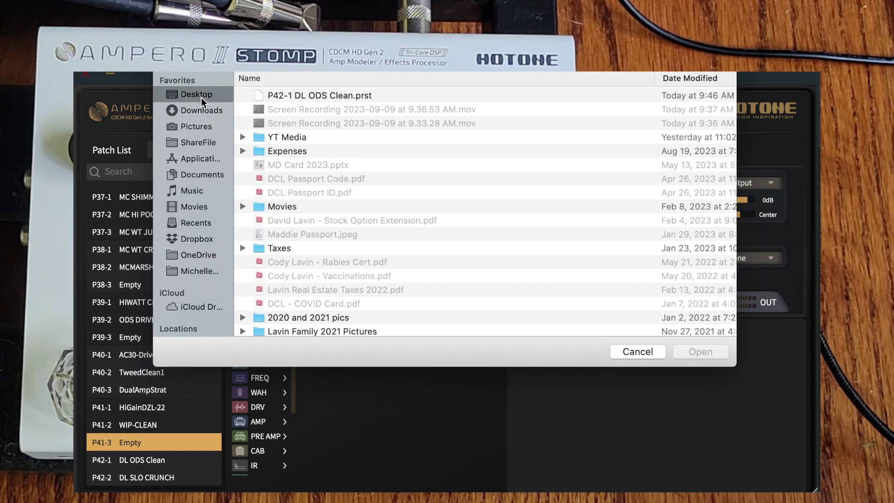
{"action": "left_click", "coordinate": [297, 99]}
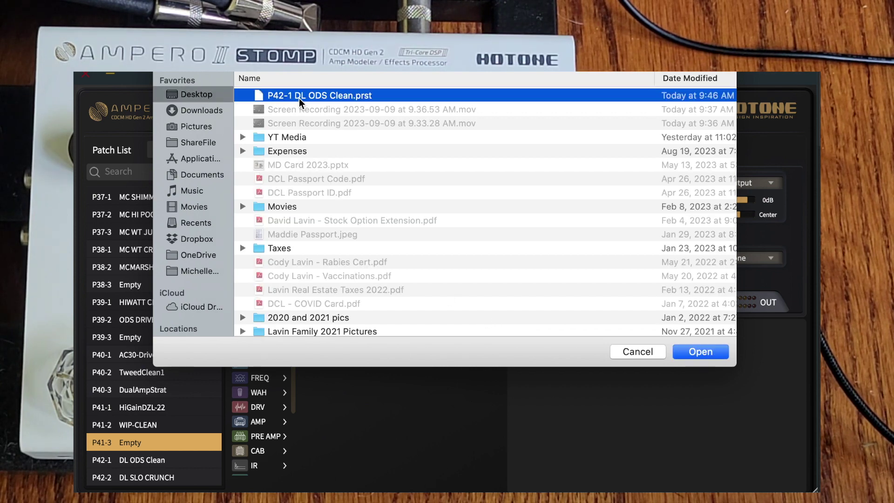
{"action": "double_click", "coordinate": [304, 95]}
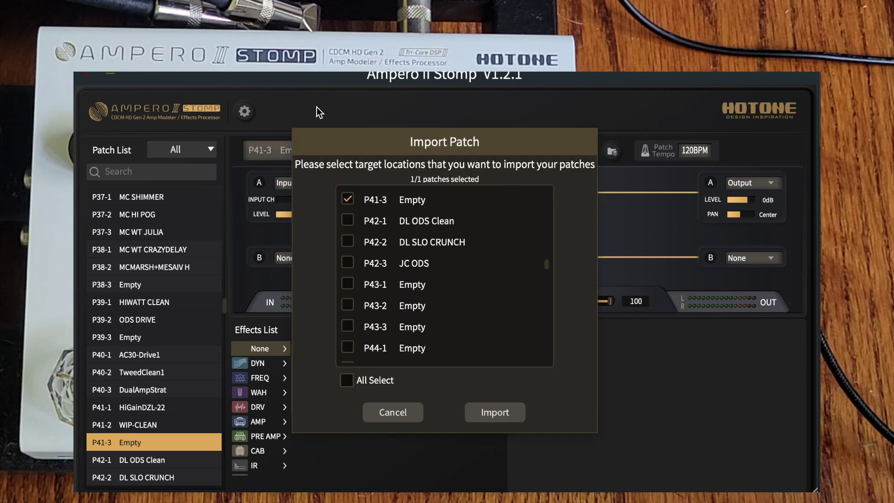
{"action": "left_click", "coordinate": [488, 413]}
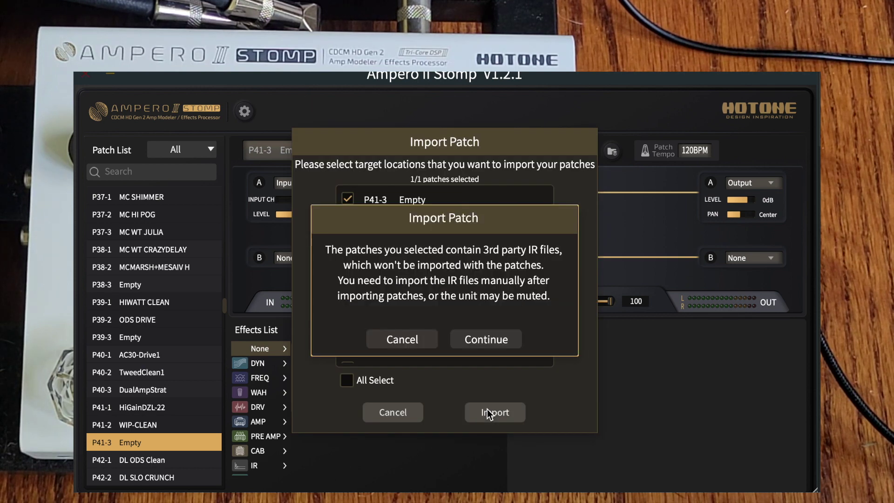
{"action": "left_click", "coordinate": [485, 339]}
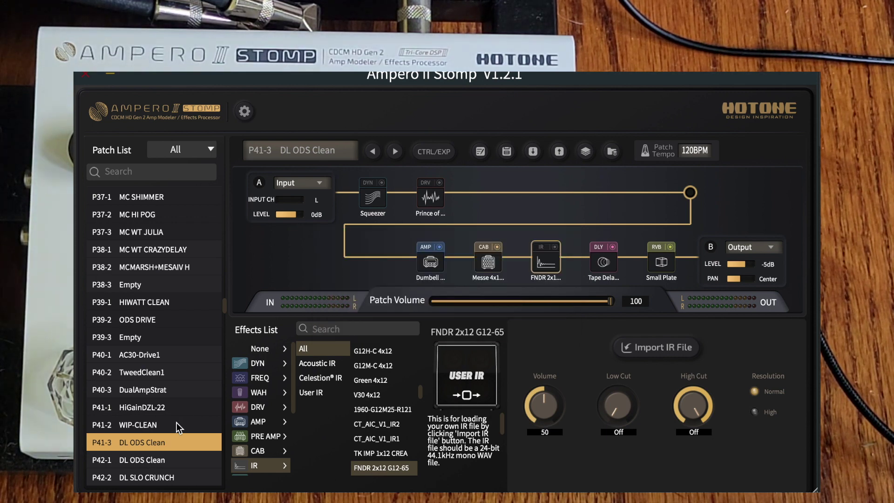
Switch between P42-1 and the imported P41-3 copy, ending on P42-1.
{"action": "left_click", "coordinate": [123, 460]}
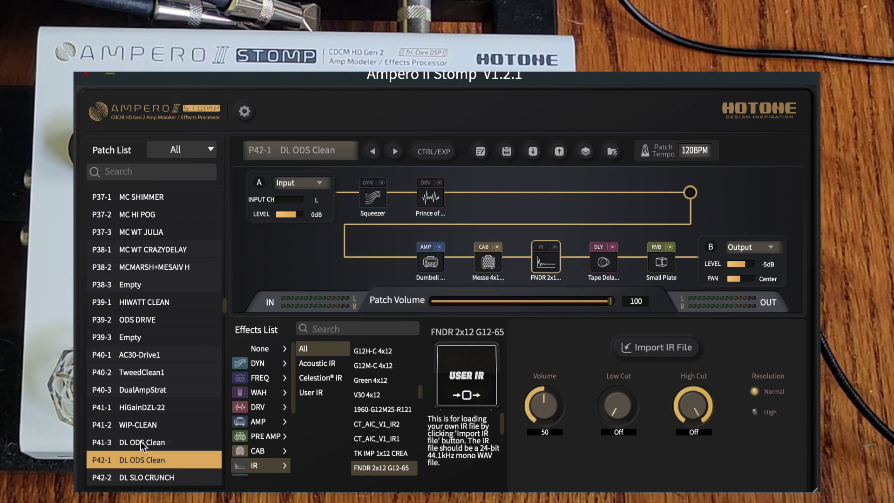
{"action": "left_click", "coordinate": [140, 440]}
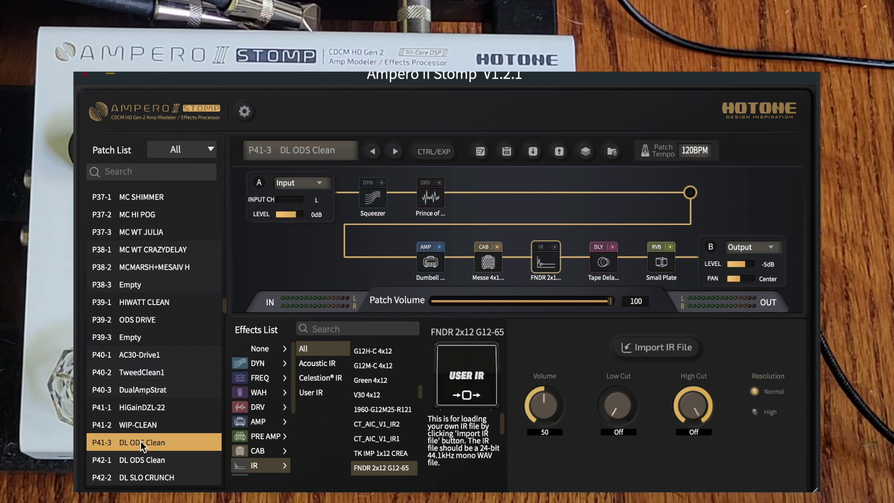
{"action": "left_click", "coordinate": [145, 463]}
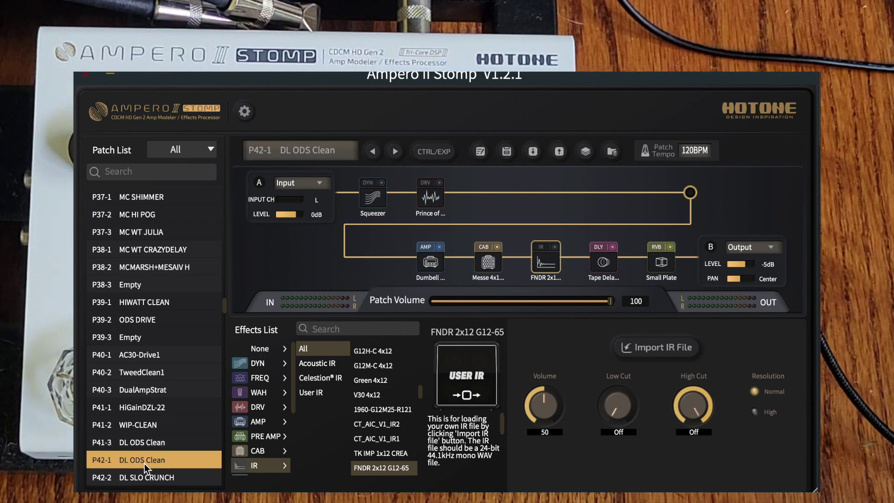